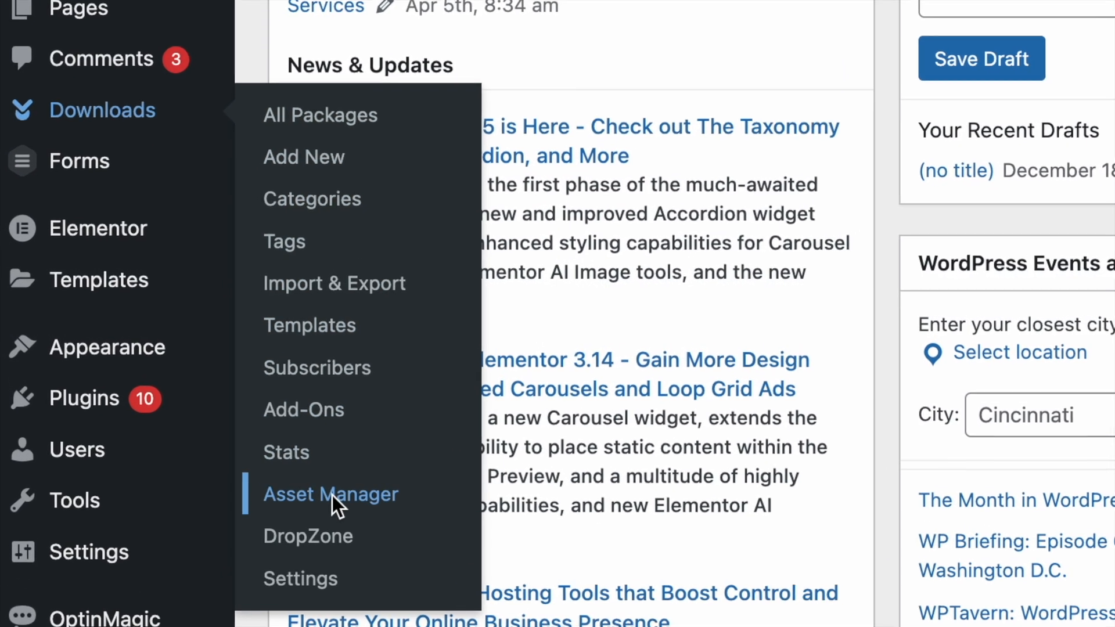
Open the Digital Asset Manager from the Downloads section of WordPress admin
{"action": "left_click", "coordinate": [334, 499]}
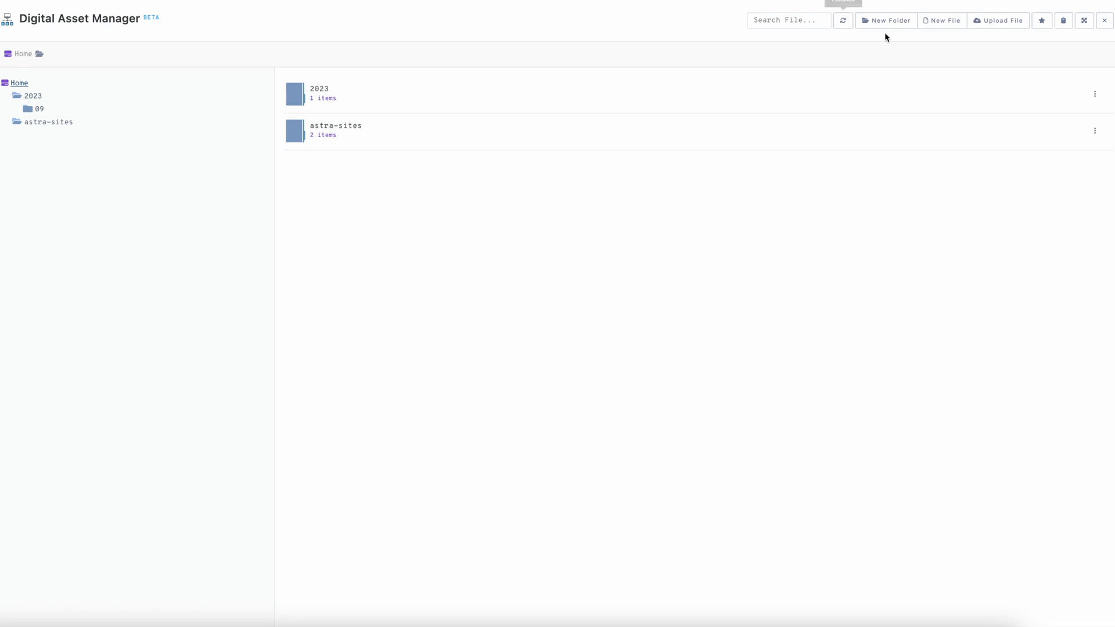
Create a folder named 'The new folder' at Home and open the empty The-new-folder
{"action": "left_click", "coordinate": [889, 20]}
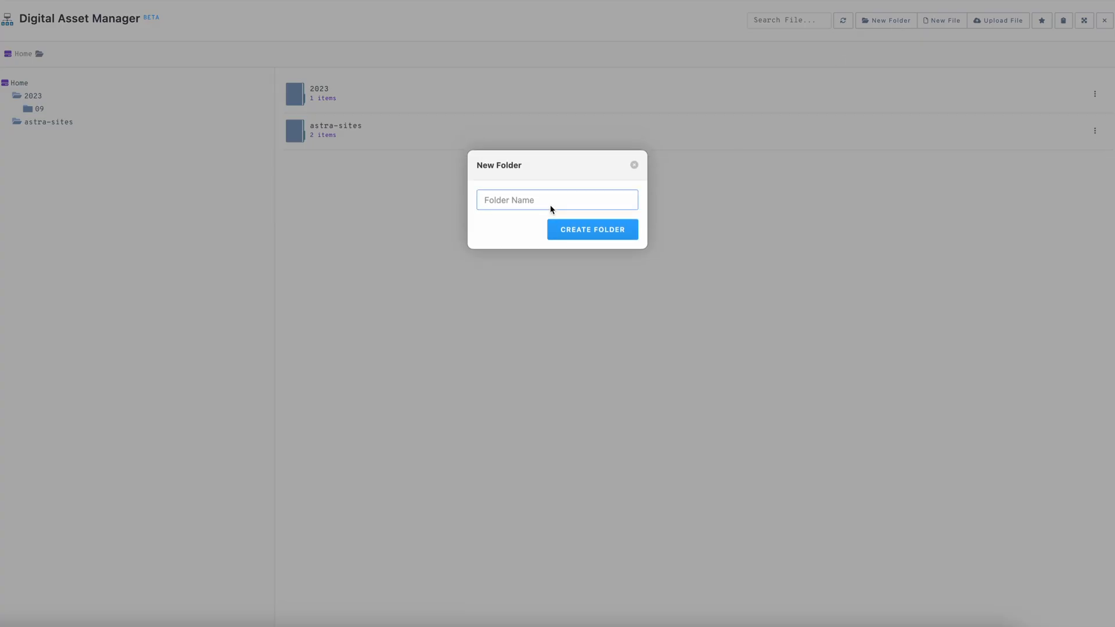
{"action": "type", "text": "The new folder"}
{"action": "left_click", "coordinate": [592, 229]}
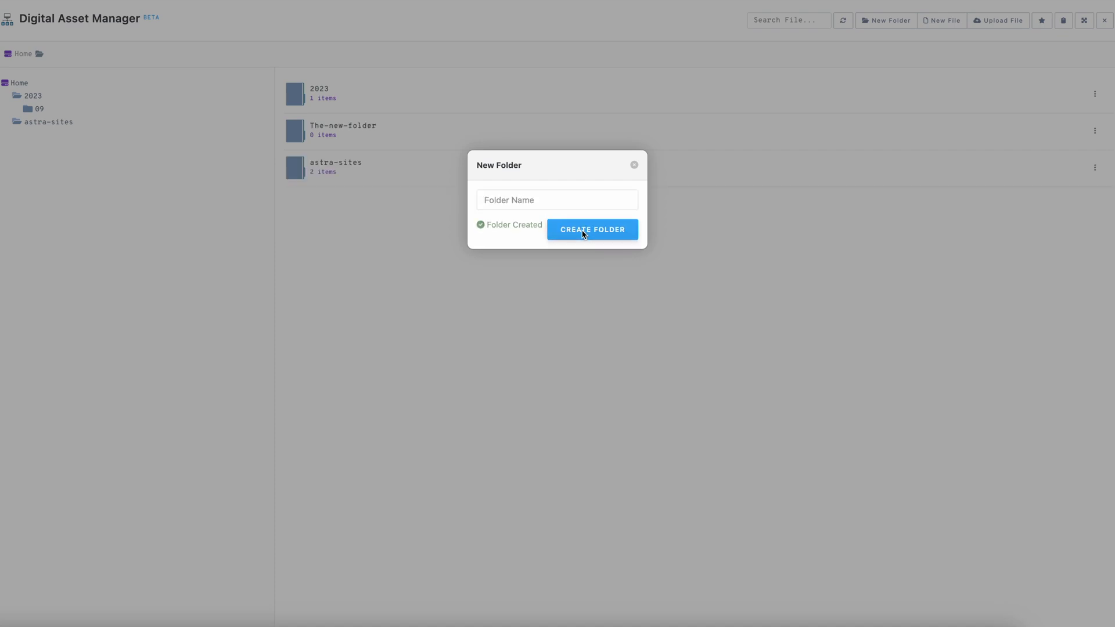
{"action": "left_click", "coordinate": [634, 166]}
{"action": "double_click", "coordinate": [364, 130]}
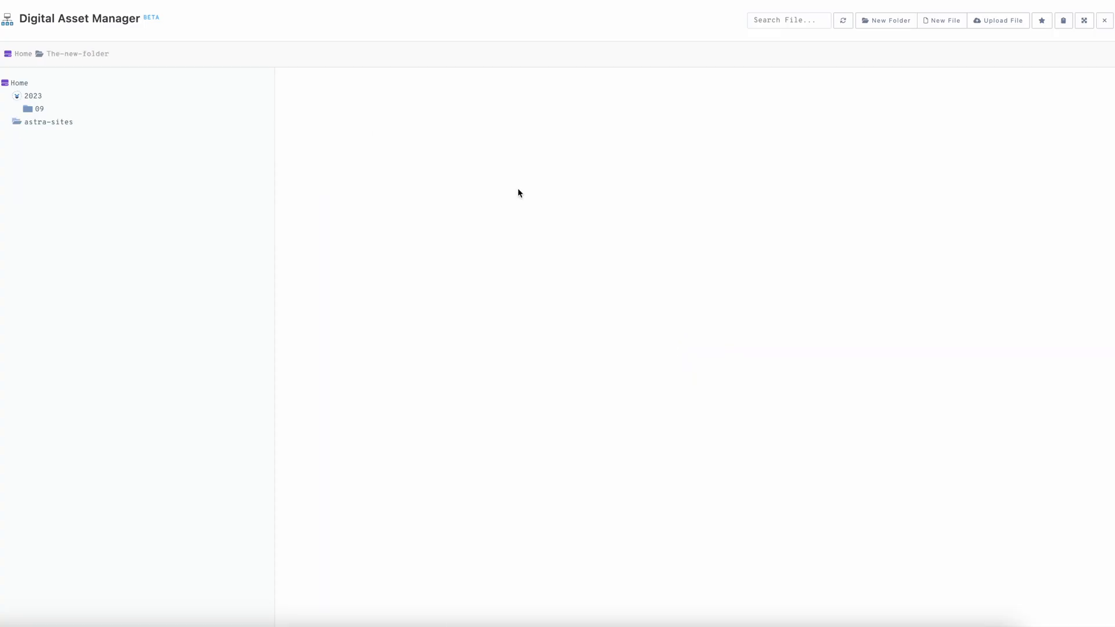
Upload Wp download MAnager.png from the computer into The-new-folder
{"action": "left_click", "coordinate": [1000, 20]}
{"action": "left_click", "coordinate": [999, 484]}
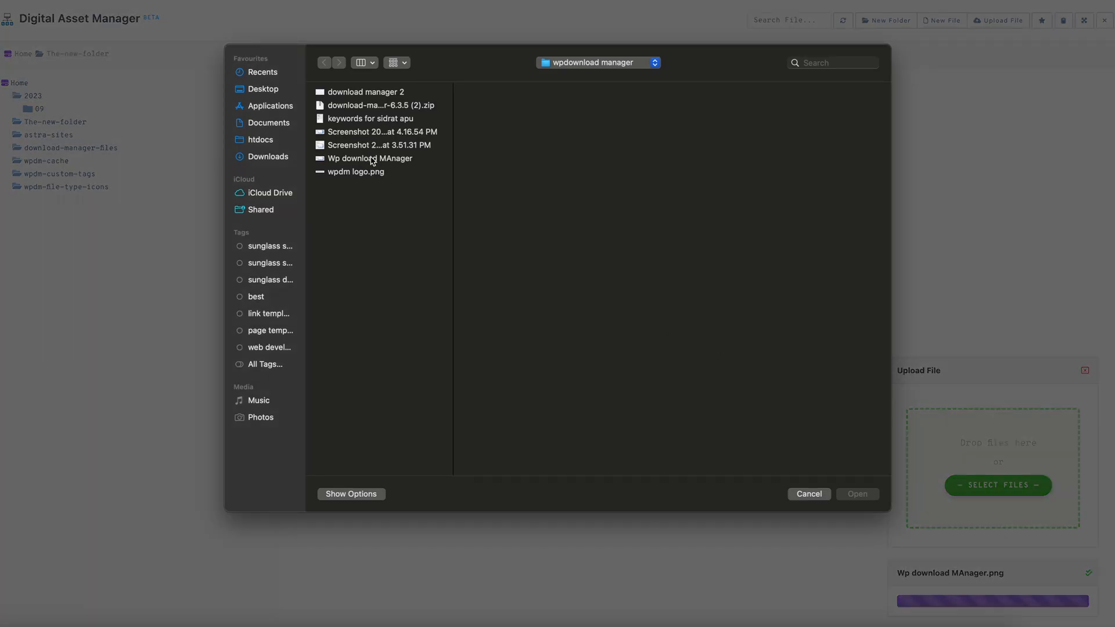
{"action": "double_click", "coordinate": [369, 158]}
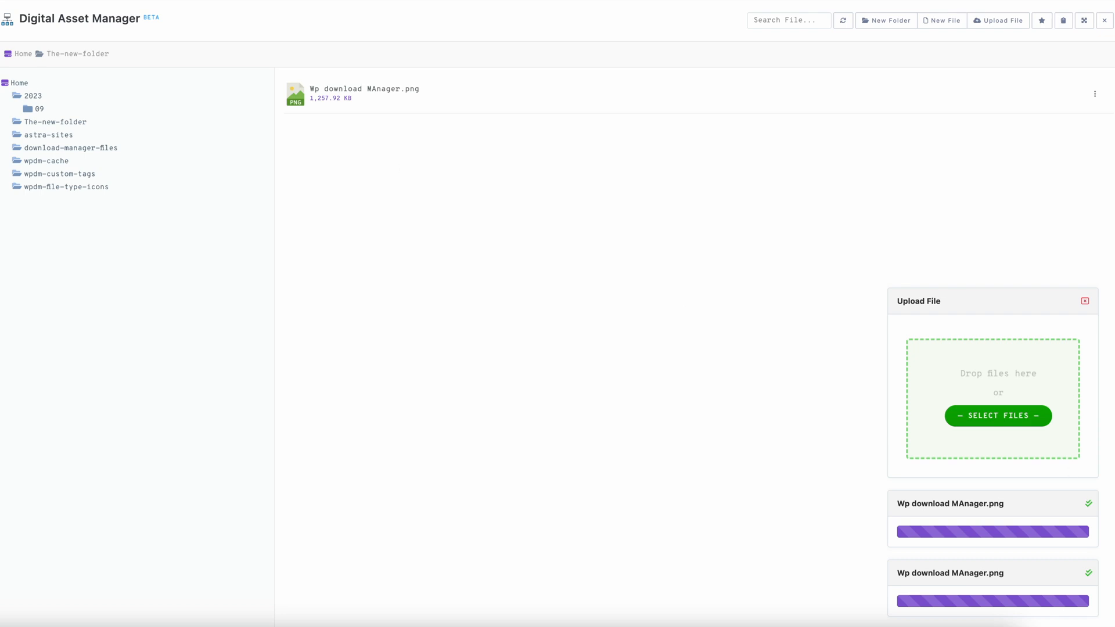
{"action": "left_click", "coordinate": [1084, 300]}
Preview the uploaded PNG and reveal its per-file actions
{"action": "left_click", "coordinate": [318, 93]}
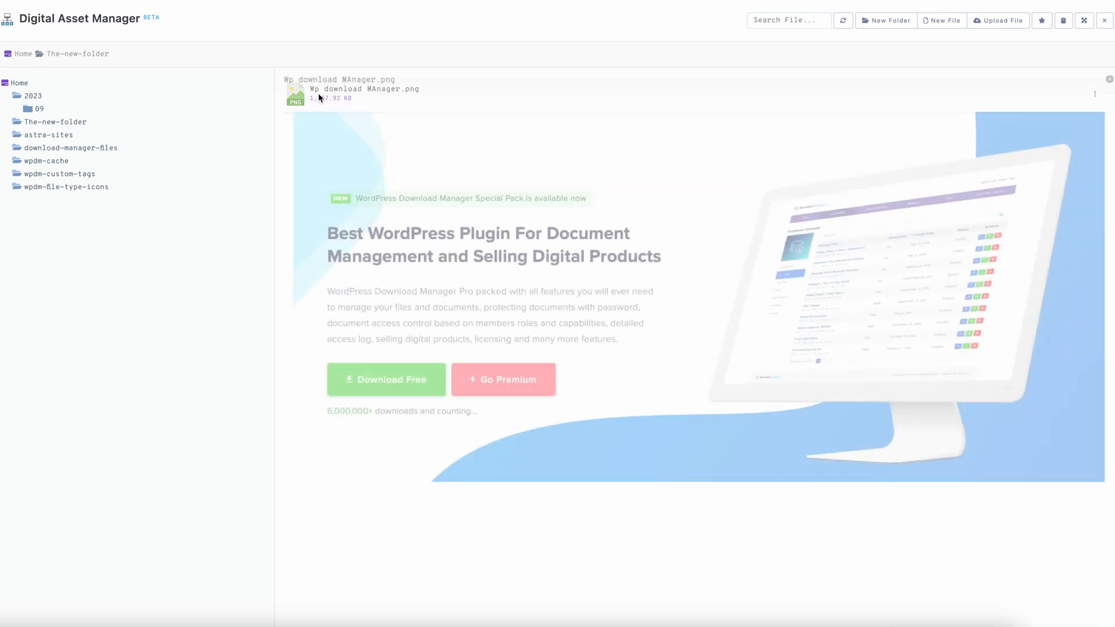
{"action": "left_click", "coordinate": [1108, 79]}
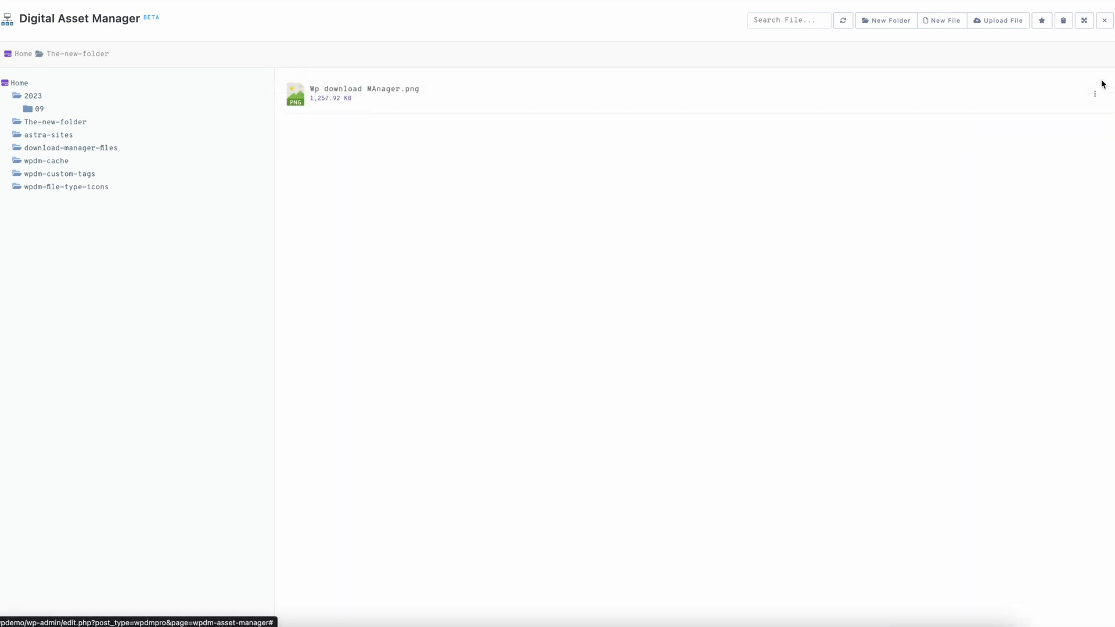
{"action": "left_click", "coordinate": [1094, 94]}
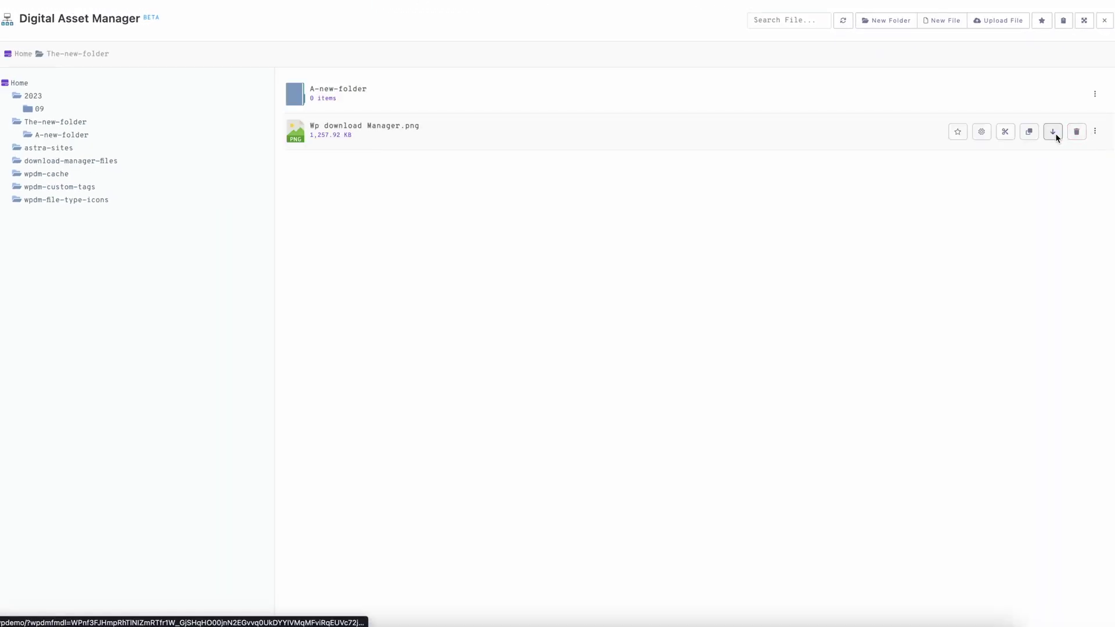
Download Wp download MAnager.png to the computer and dismiss the browser downloads list
{"action": "left_click", "coordinate": [1055, 133]}
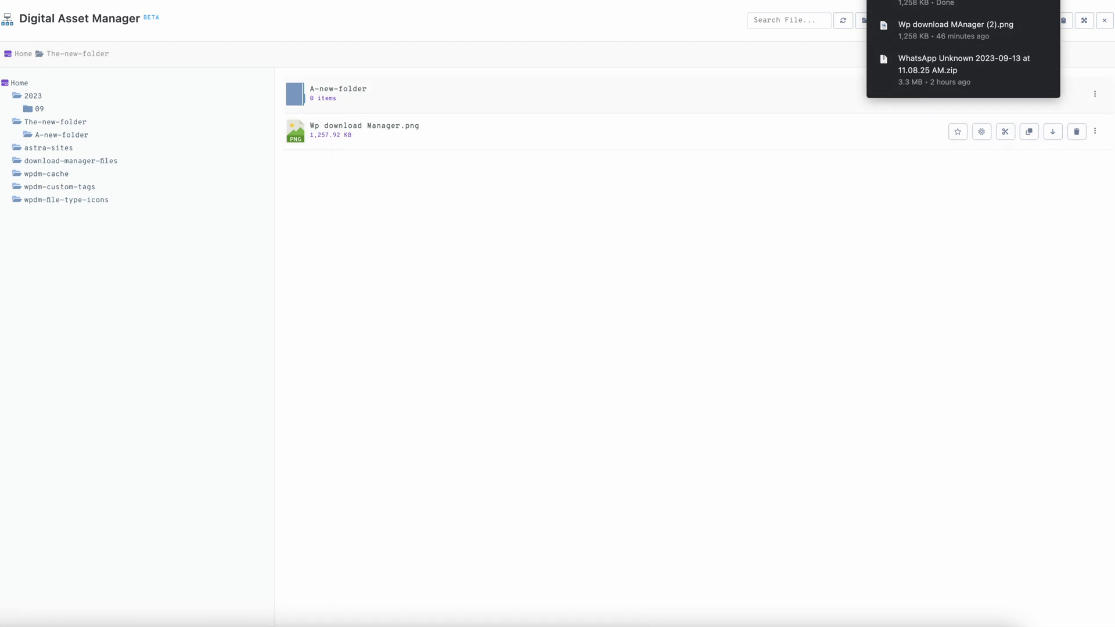
{"action": "left_click", "coordinate": [956, 231]}
Rename the asset from 'Wp download MAnager.png' to 'Wp download Manager.png' via Asset Settings
{"action": "left_click", "coordinate": [981, 94]}
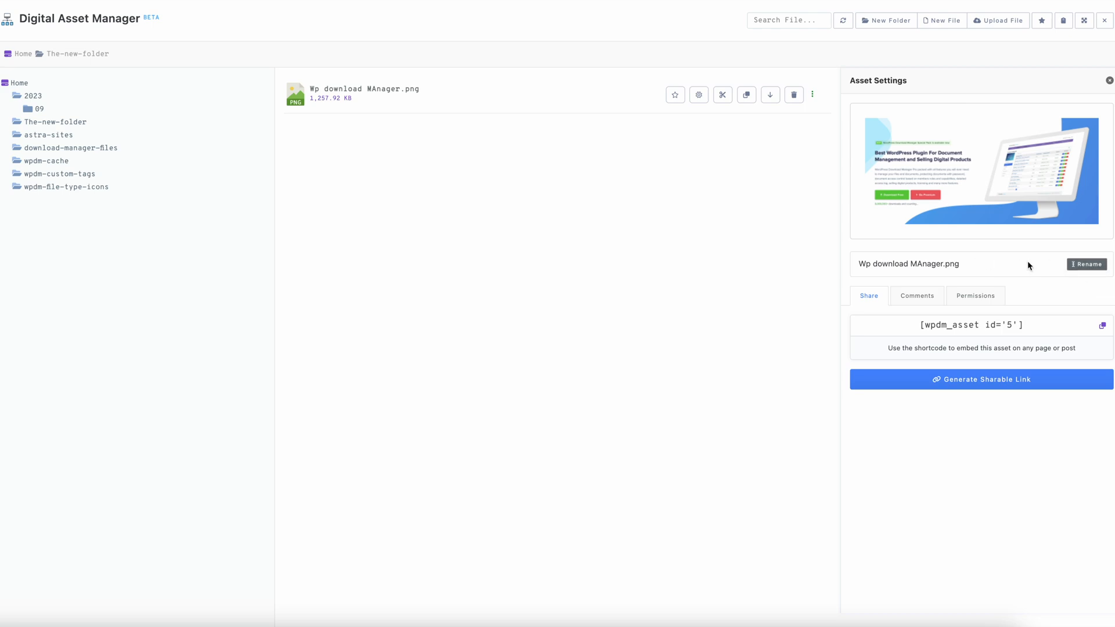
{"action": "left_click", "coordinate": [1086, 264]}
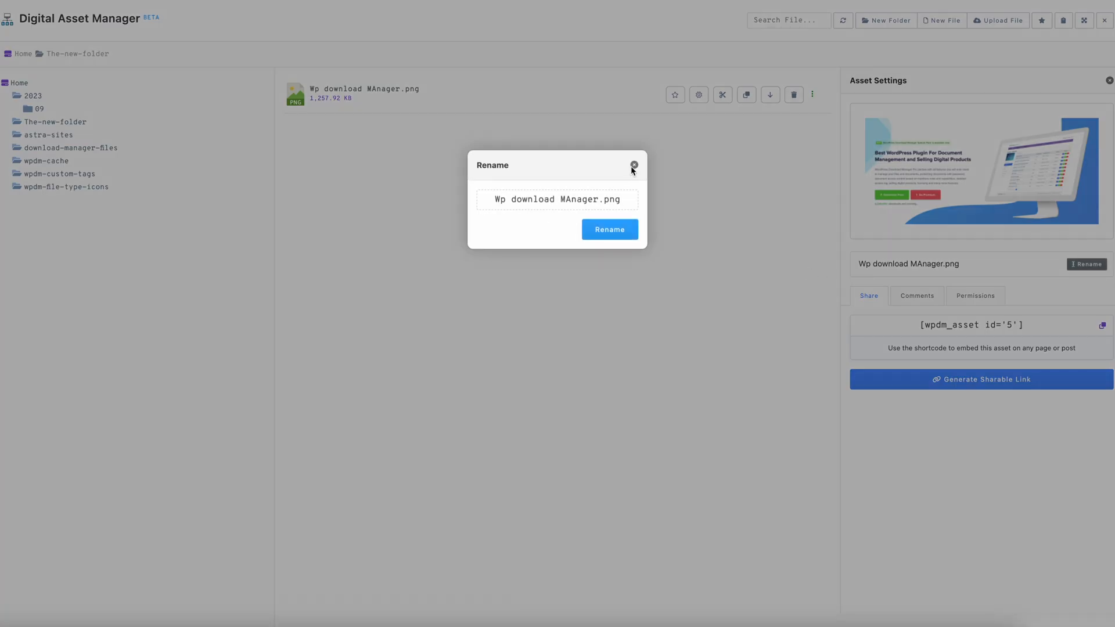
{"action": "left_click", "coordinate": [570, 199]}
{"action": "key", "text": "BackSpace"}
{"action": "type", "text": "a"}
{"action": "left_click", "coordinate": [610, 229]}
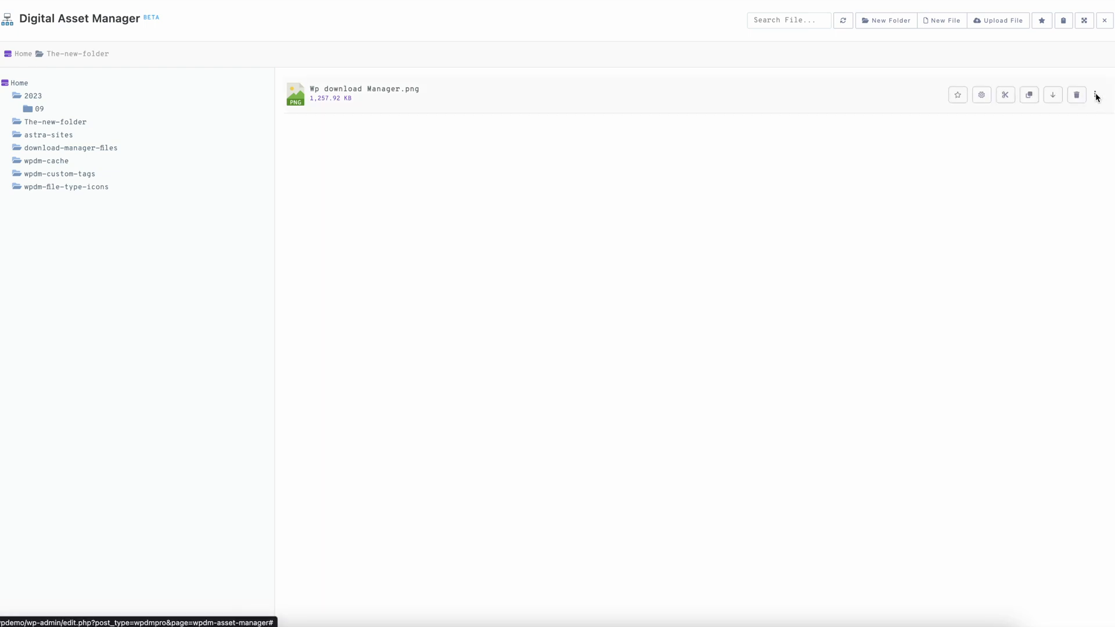
{"action": "left_click", "coordinate": [981, 94]}
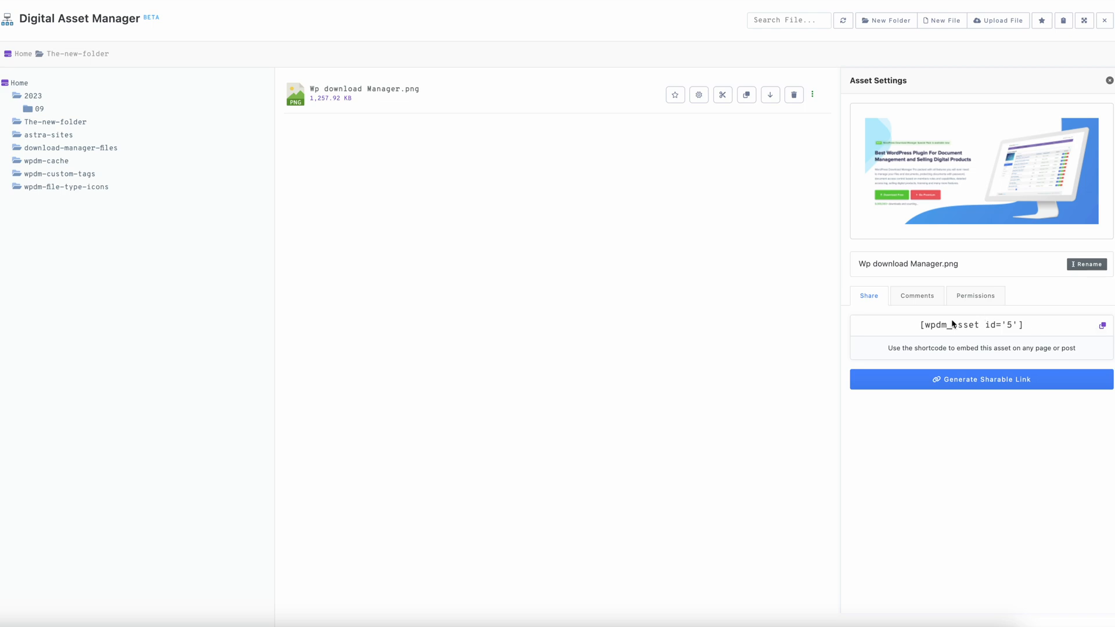
Generate a sharable link for the PNG accessible to All Visitors
{"action": "left_click", "coordinate": [983, 380]}
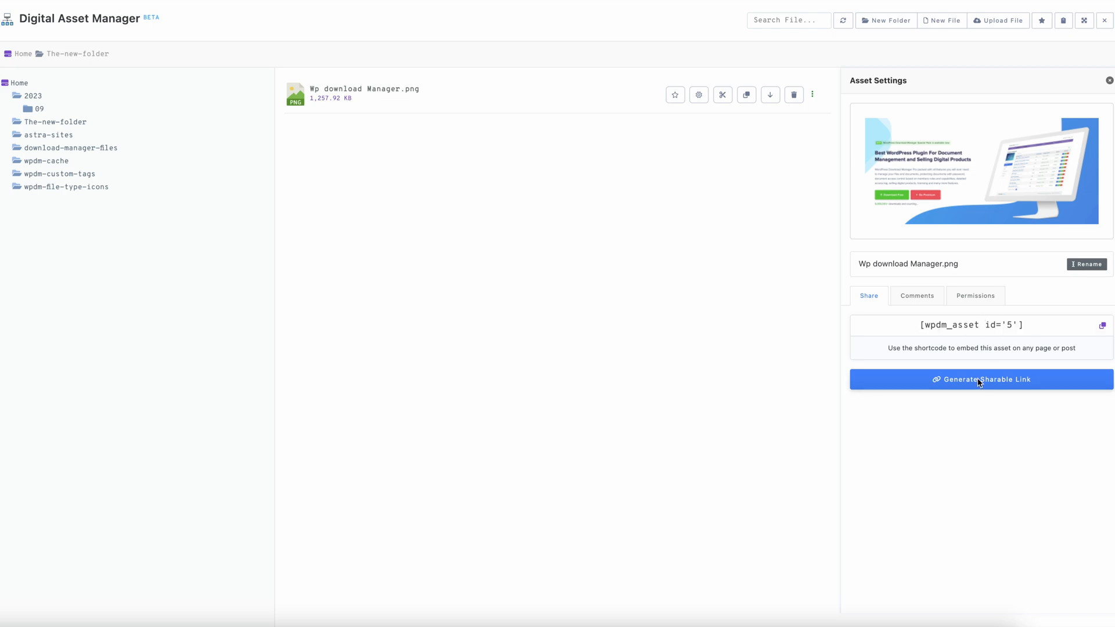
{"action": "left_click", "coordinate": [407, 138]}
{"action": "left_click", "coordinate": [702, 191]}
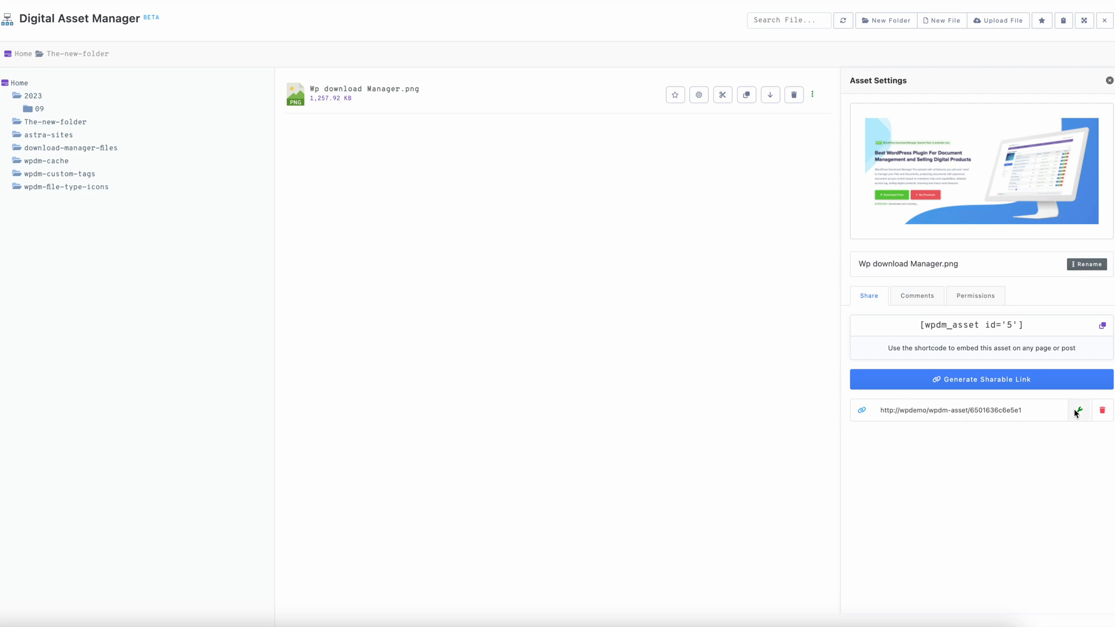
Update the link to also allow Administrators, then view the asset's comments
{"action": "left_click", "coordinate": [1077, 410]}
{"action": "left_click", "coordinate": [578, 154]}
{"action": "left_click", "coordinate": [688, 194]}
{"action": "left_click", "coordinate": [914, 297]}
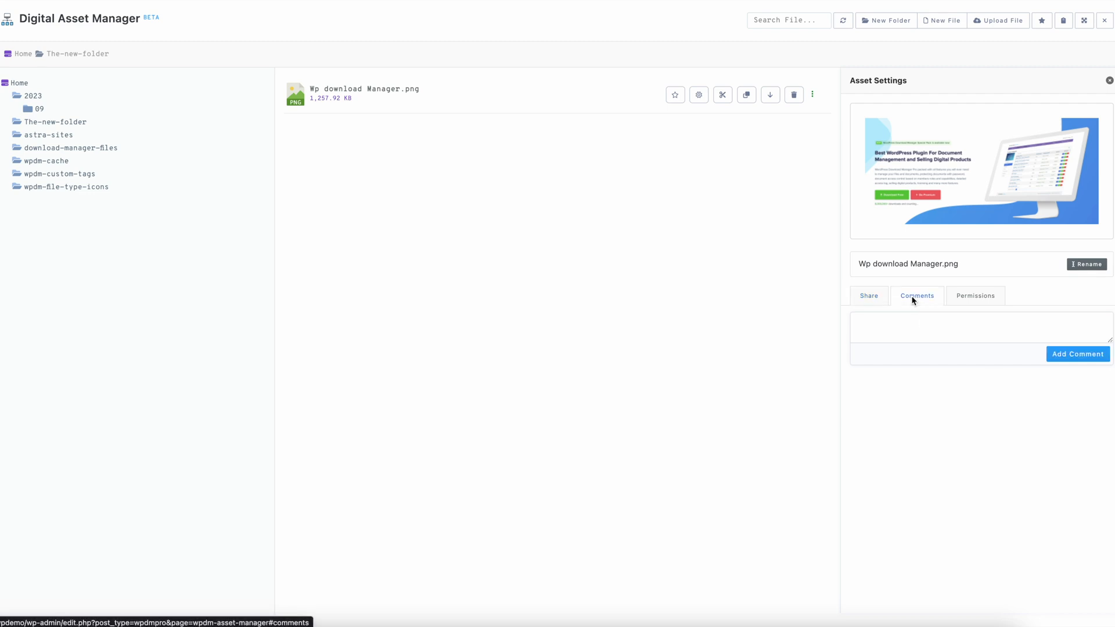
Grant Group Write in the Permissions tab and change the file permissions to 775
{"action": "left_click", "coordinate": [975, 296]}
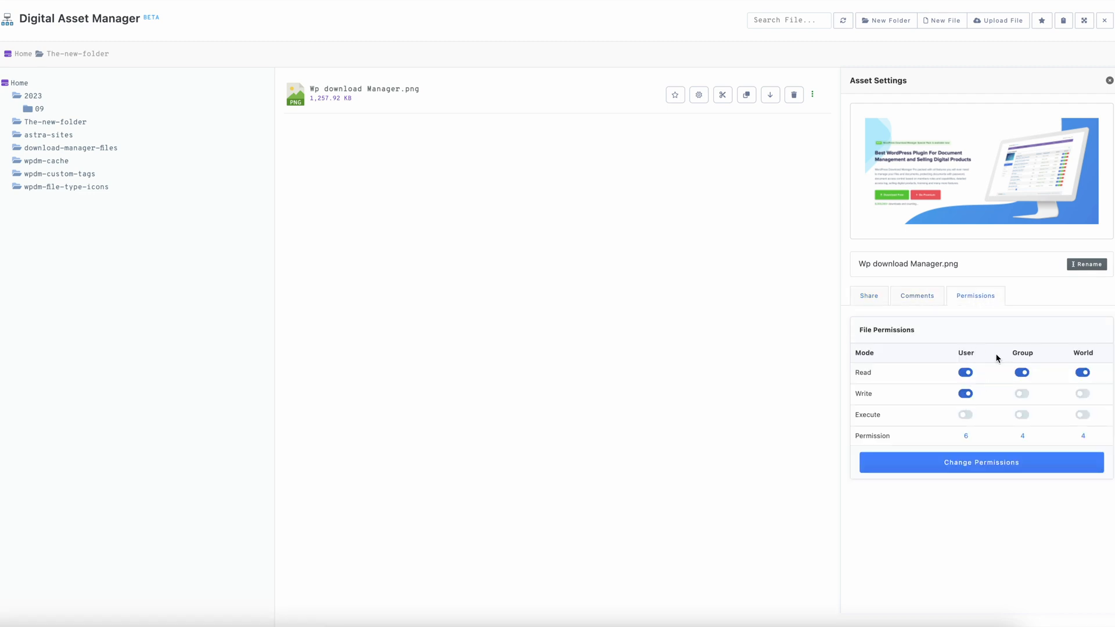
{"action": "left_click", "coordinate": [1023, 394]}
{"action": "left_click", "coordinate": [986, 462]}
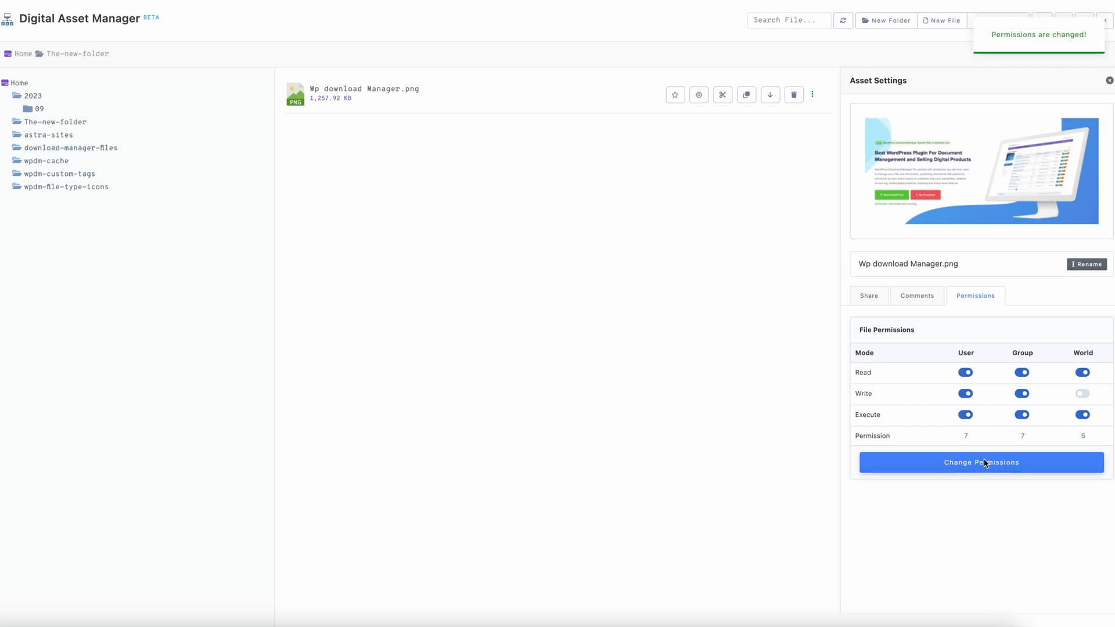